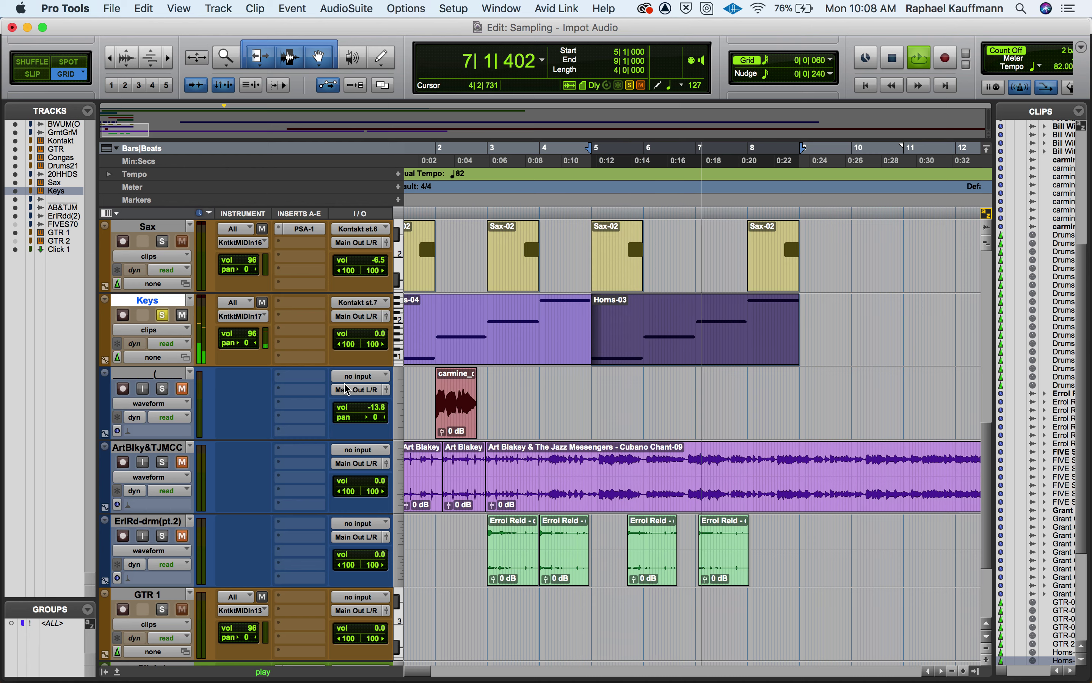
- Stop playback and open the Errol Reid - dream (pt. 2)-03 instrument for editing in the Kontakt plug-in
{"action": "key", "text": "space"}
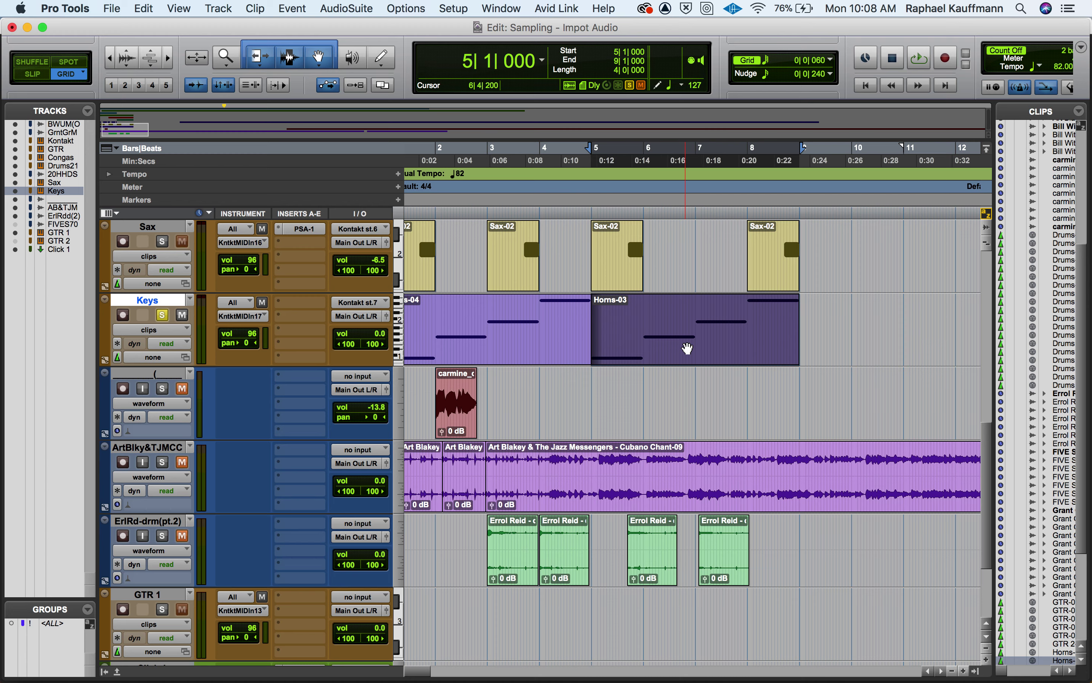
{"action": "scroll", "coordinate": [687, 348], "scroll_direction": "down", "scroll_amount": 3}
{"action": "scroll", "coordinate": [601, 448], "scroll_direction": "up", "scroll_amount": 8}
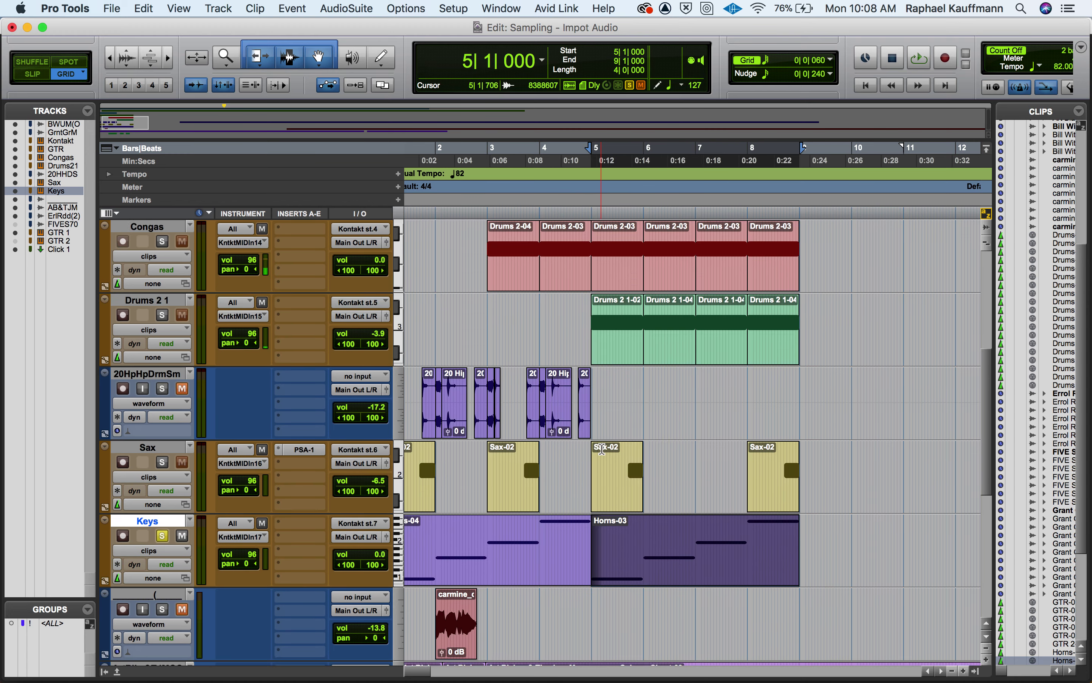
{"action": "scroll", "coordinate": [601, 448], "scroll_direction": "up", "scroll_amount": 3}
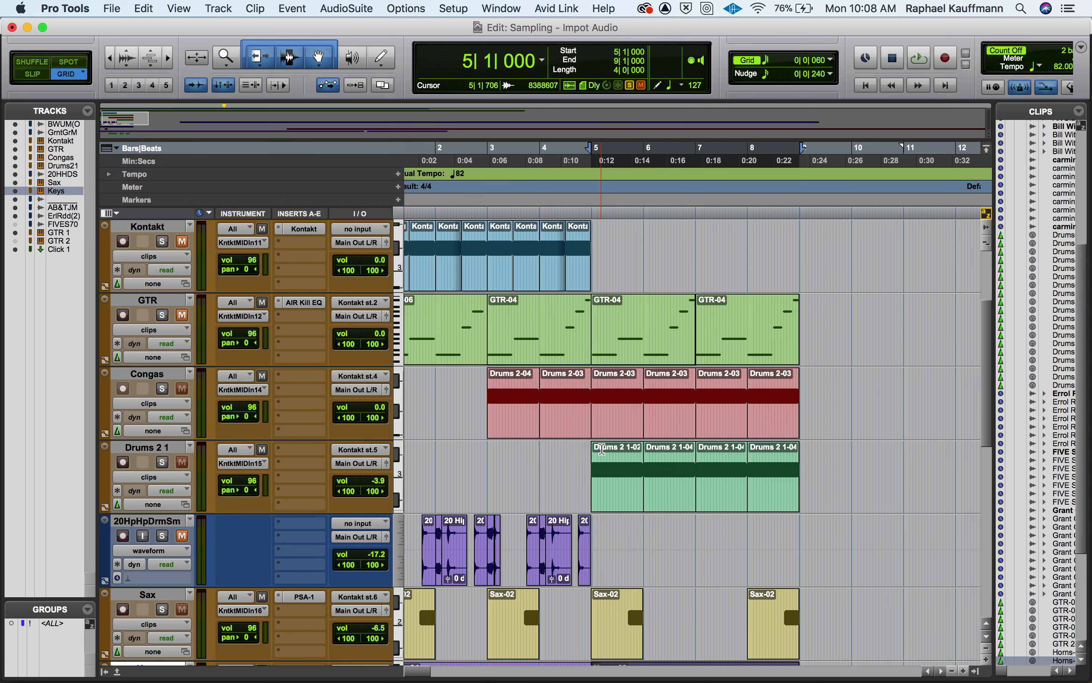
{"action": "left_click", "coordinate": [304, 230]}
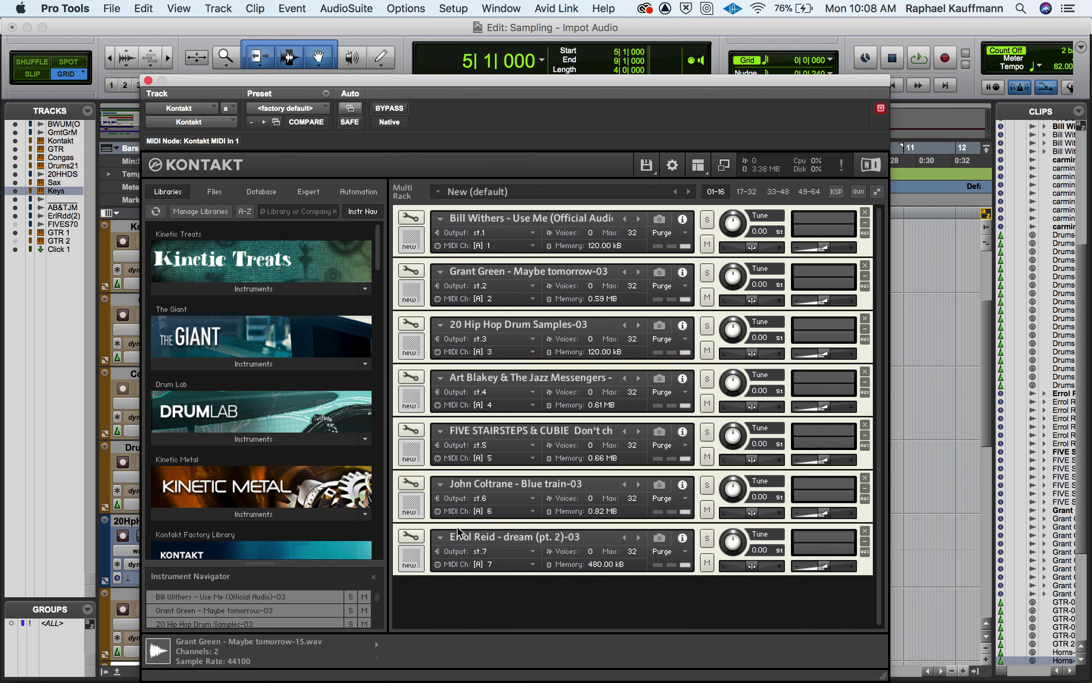
{"action": "left_click", "coordinate": [410, 536]}
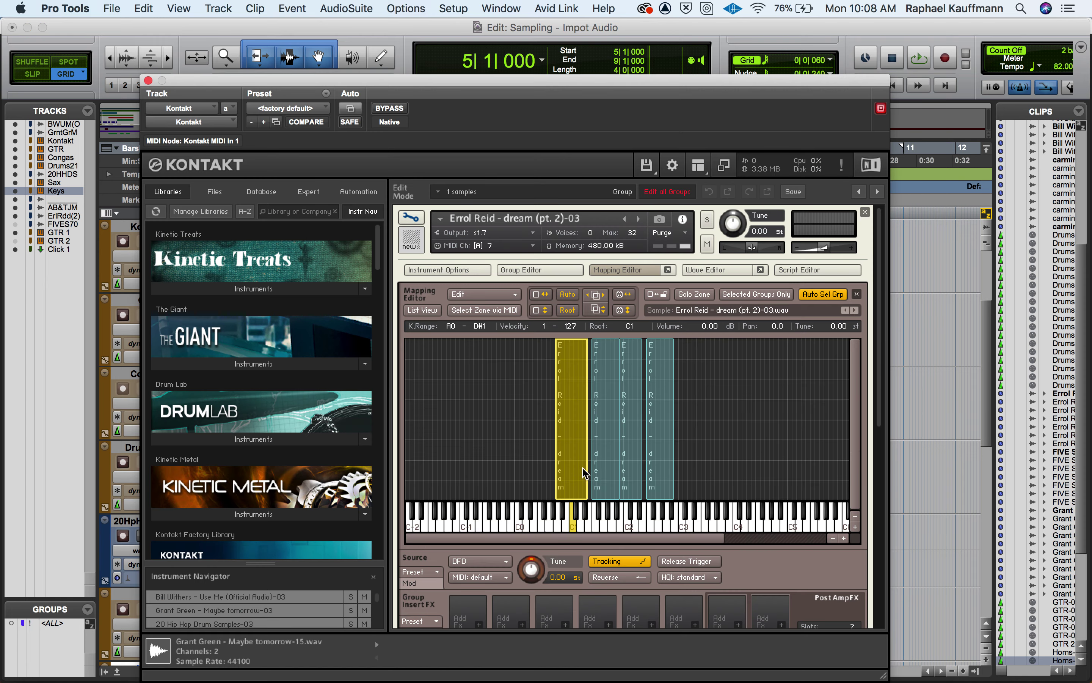
- Audition each of the four sample zones mapped on the keyboard and close the Kontakt window
{"action": "left_click", "coordinate": [571, 526]}
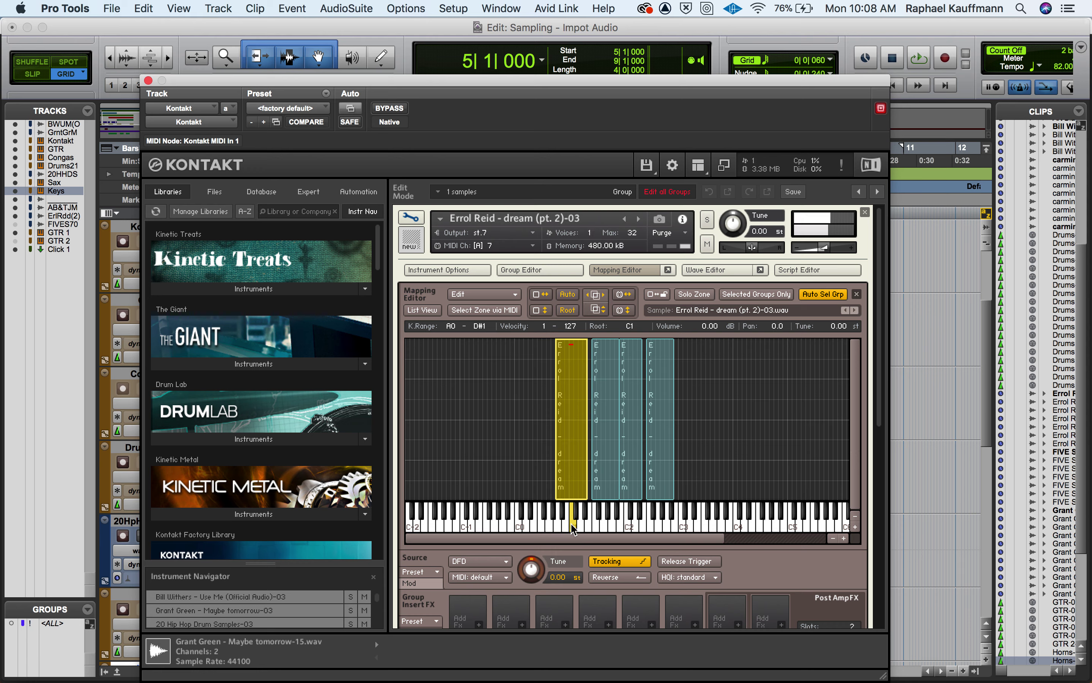
{"action": "left_click", "coordinate": [603, 529]}
{"action": "left_click", "coordinate": [628, 527]}
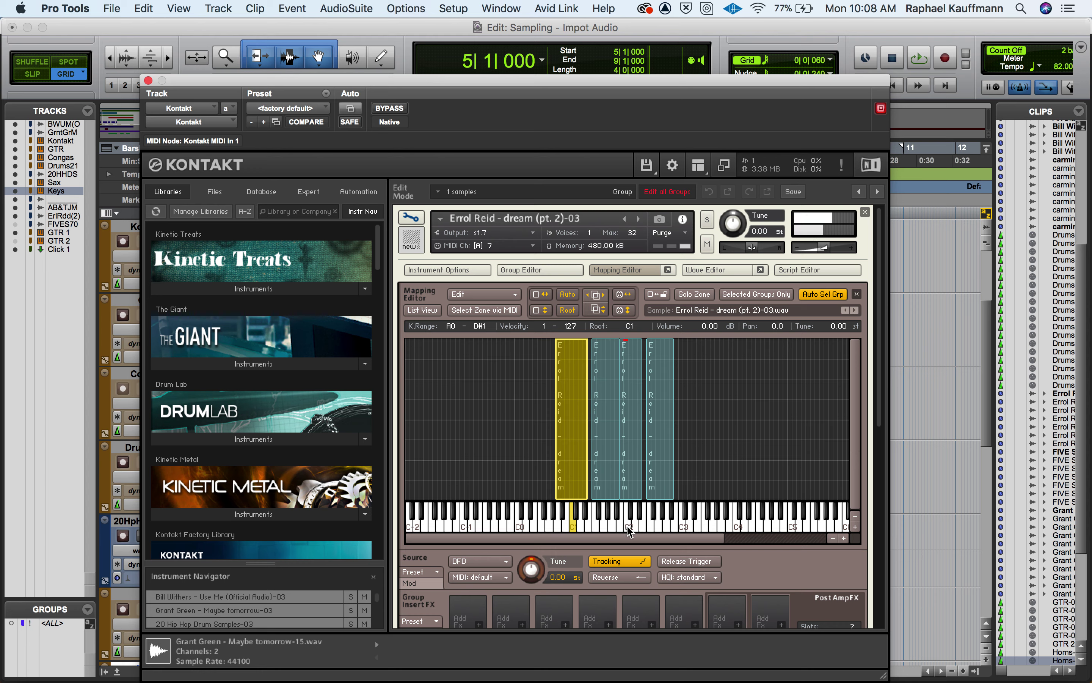
{"action": "left_click", "coordinate": [660, 528]}
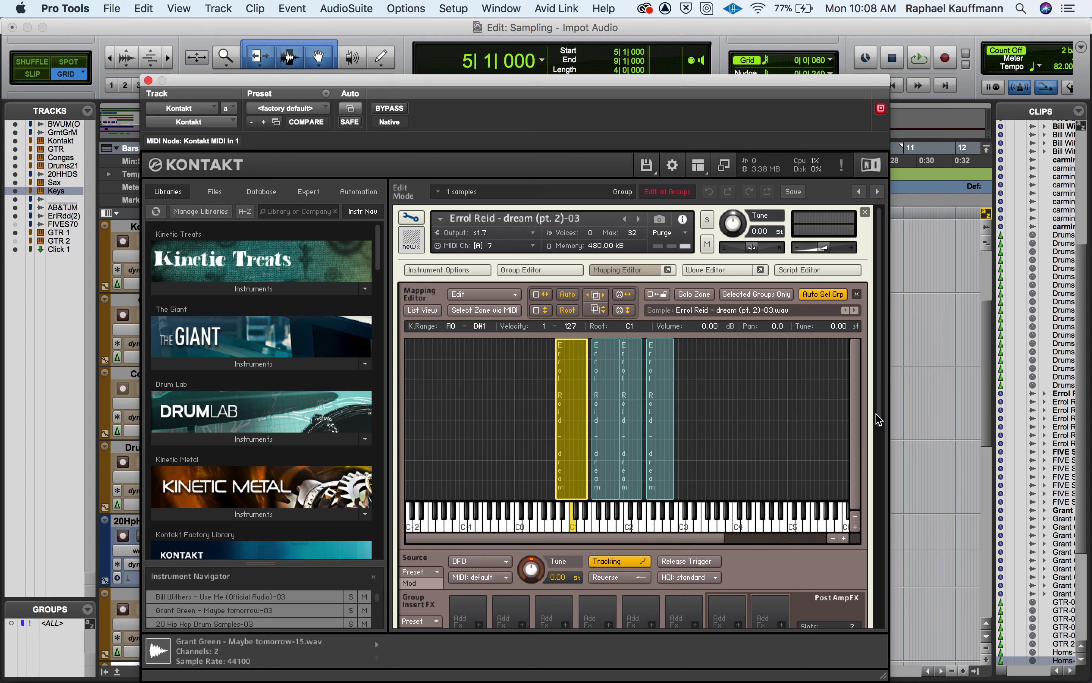
{"action": "left_click", "coordinate": [910, 431]}
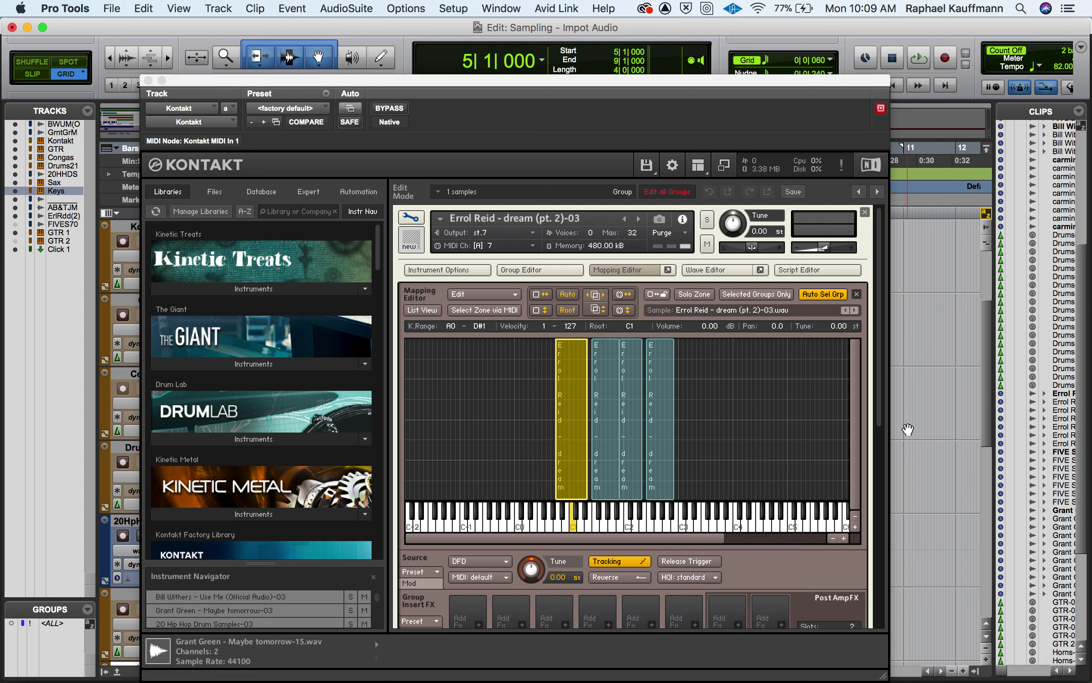
{"action": "left_click", "coordinate": [148, 80]}
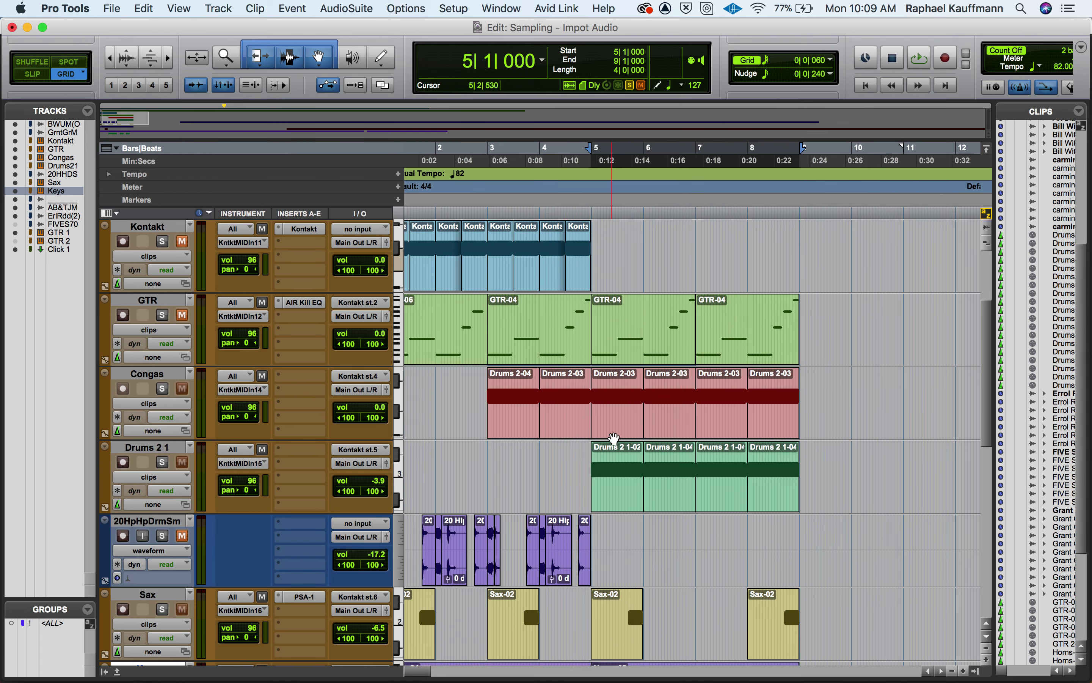
- Play back the first two Drums 2 1 clips from bar 5 with the track soloed, and clear the solo
{"action": "left_click", "coordinate": [614, 508]}
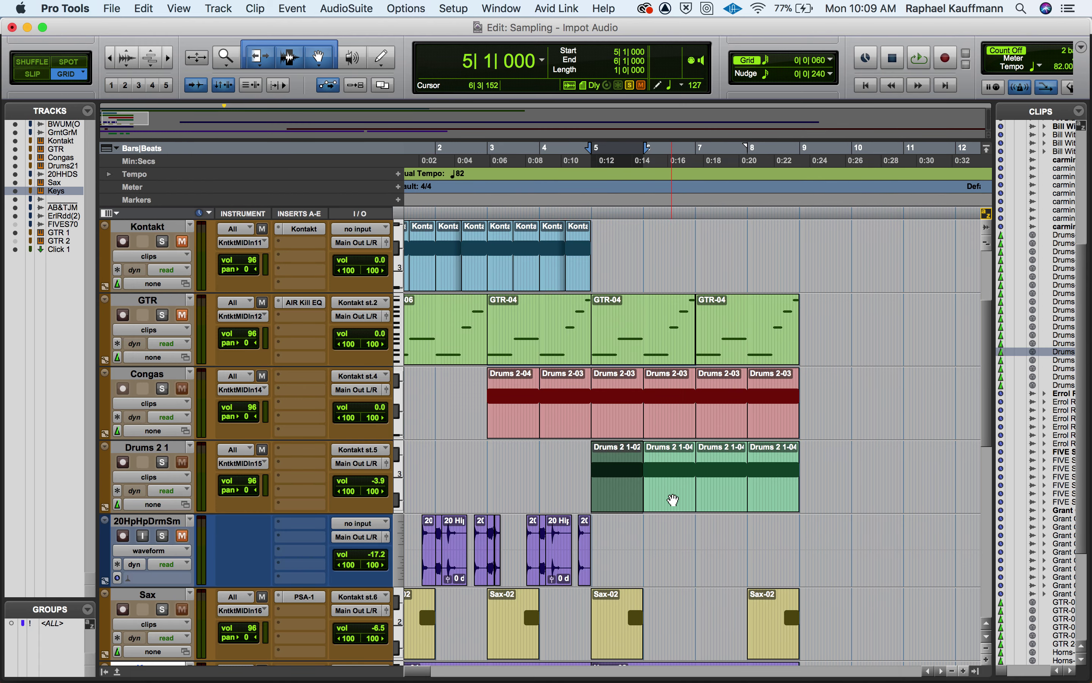
{"action": "left_click", "coordinate": [671, 501], "text": "shift"}
{"action": "left_click", "coordinate": [163, 462]}
{"action": "key", "text": "space"}
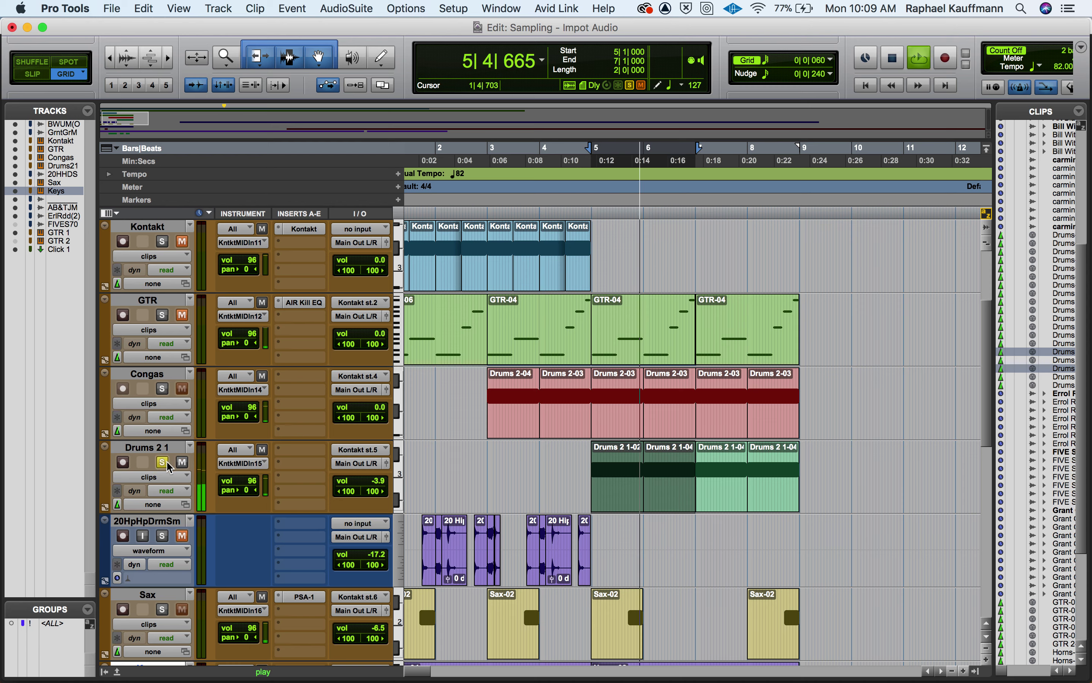
{"action": "key", "text": "space"}
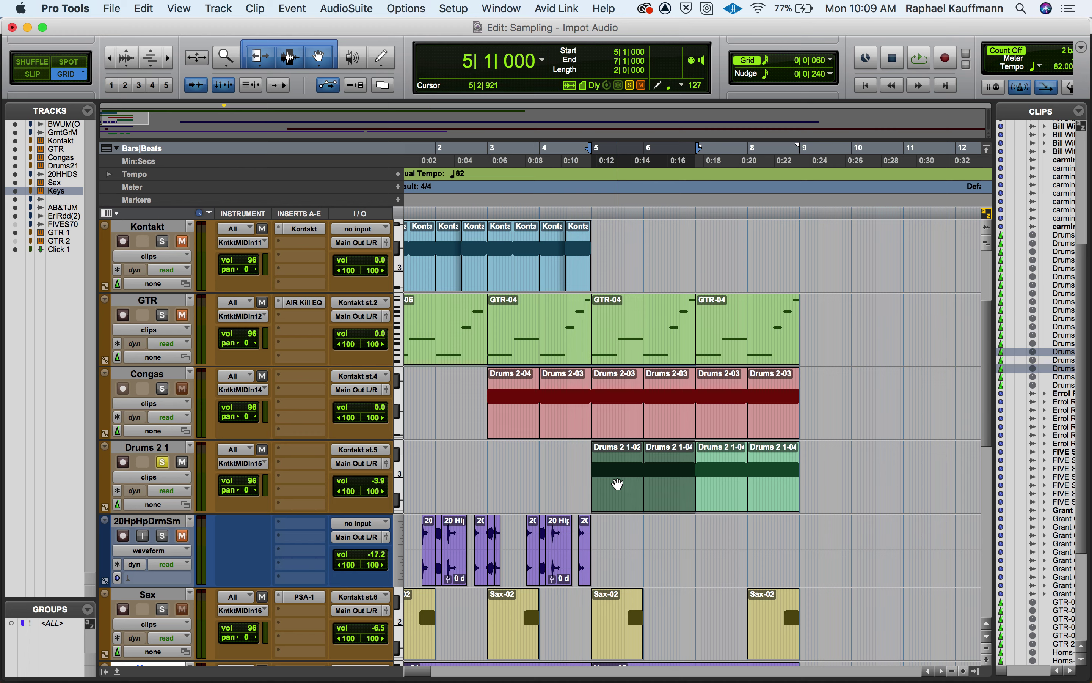
{"action": "scroll", "coordinate": [618, 483], "scroll_direction": "down", "scroll_amount": 5}
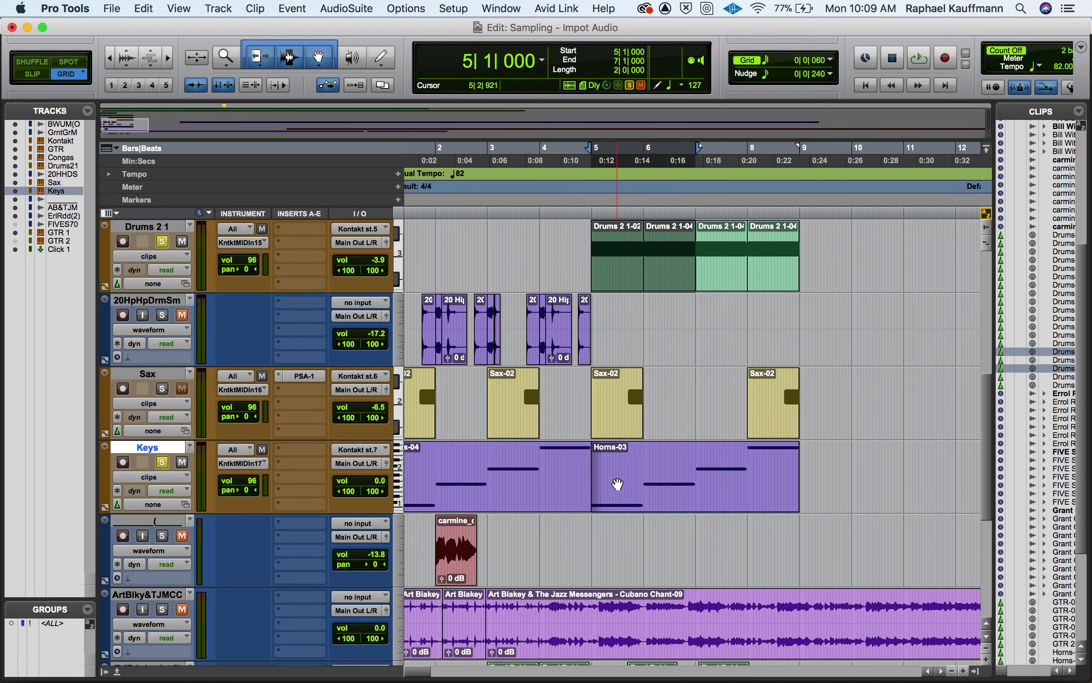
{"action": "scroll", "coordinate": [617, 484], "scroll_direction": "up", "scroll_amount": 5}
{"action": "left_click", "coordinate": [162, 463]}
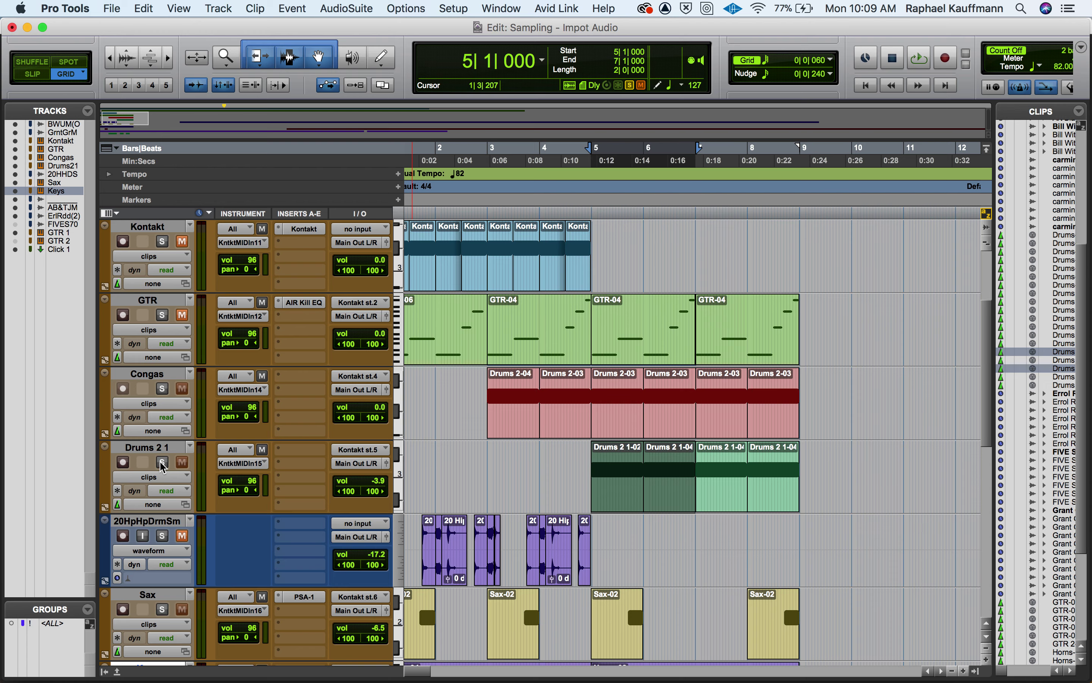
- Unmute the Click 1 track and play the soloed Keys track against the metronome
{"action": "scroll", "coordinate": [164, 468], "scroll_direction": "down", "scroll_amount": 10}
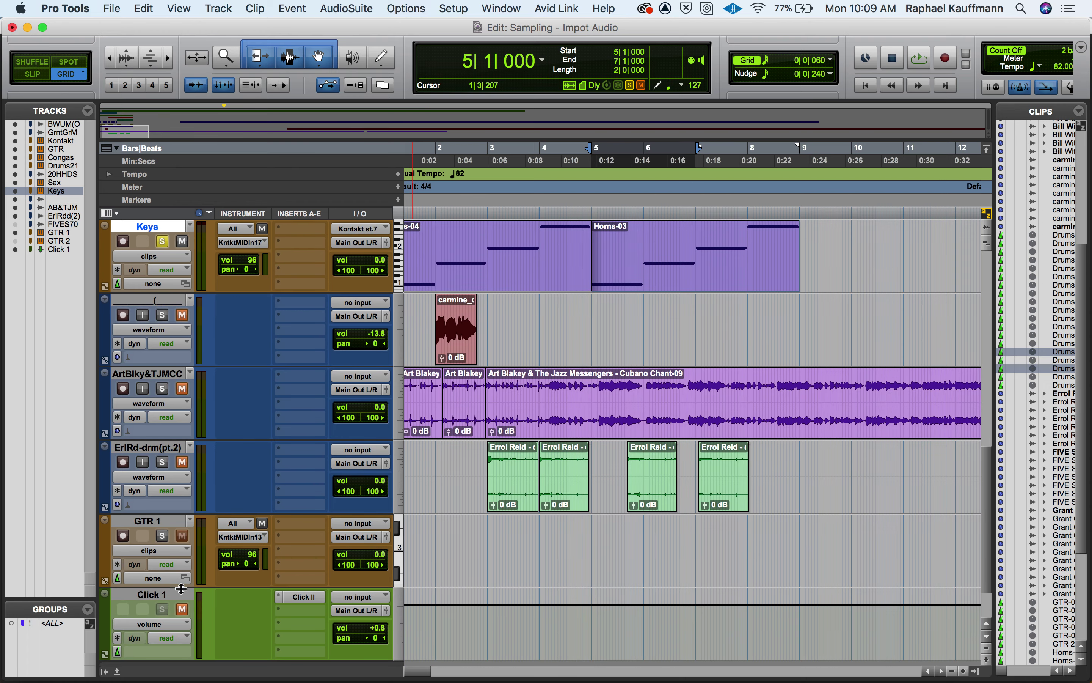
{"action": "left_click", "coordinate": [182, 609]}
{"action": "key", "text": "space"}
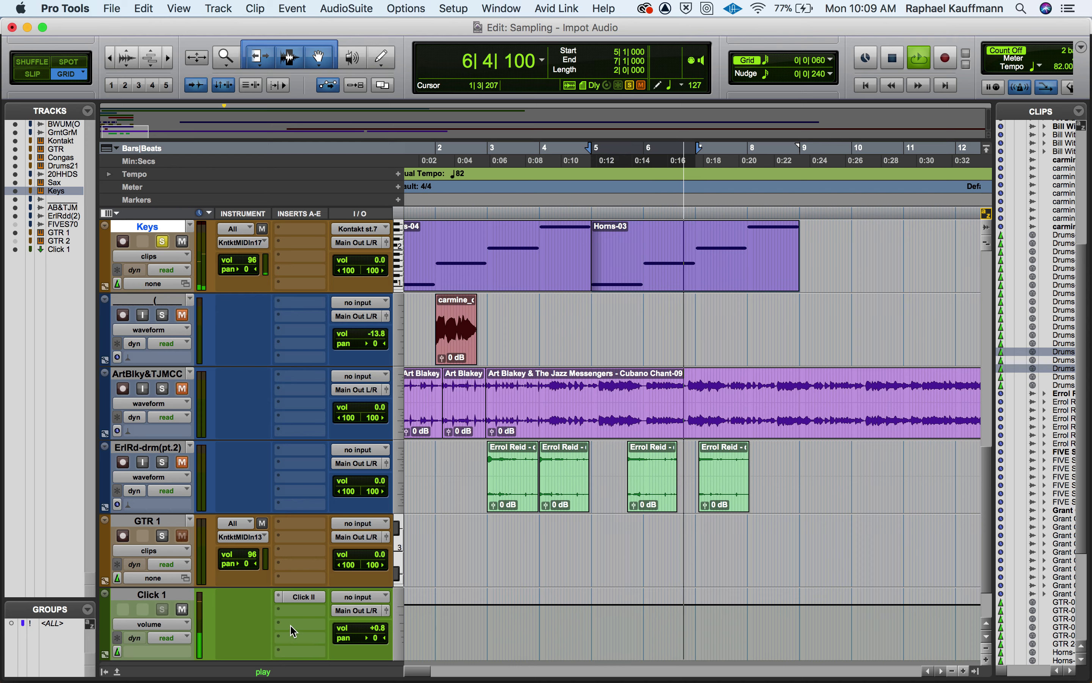
{"action": "key", "text": "space"}
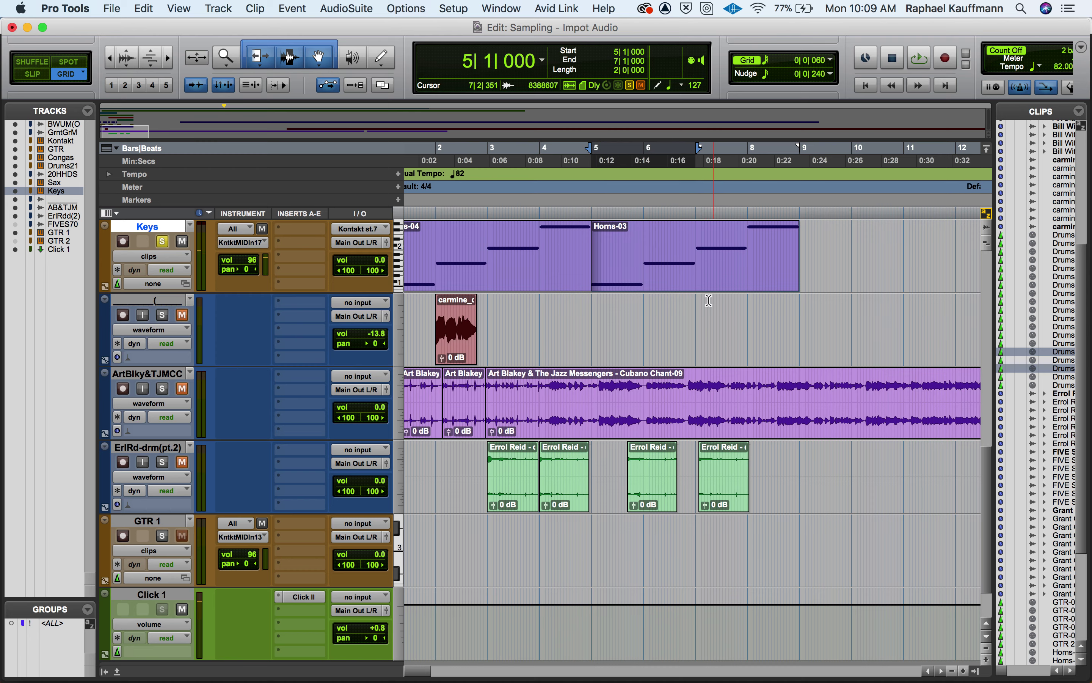
- Select the Horns-03 clip at bar 5 on the Keys track and reopen the Kontakt plug-in
{"action": "left_click", "coordinate": [699, 282]}
{"action": "scroll", "coordinate": [699, 282], "scroll_direction": "up", "scroll_amount": 5}
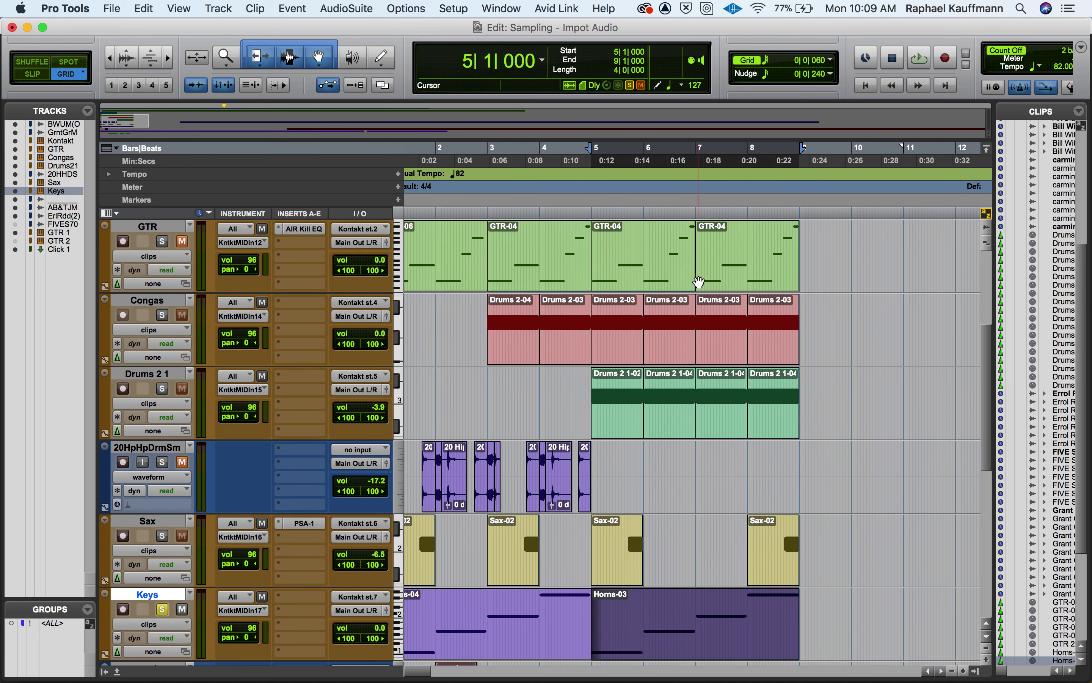
{"action": "scroll", "coordinate": [698, 282], "scroll_direction": "up", "scroll_amount": 3}
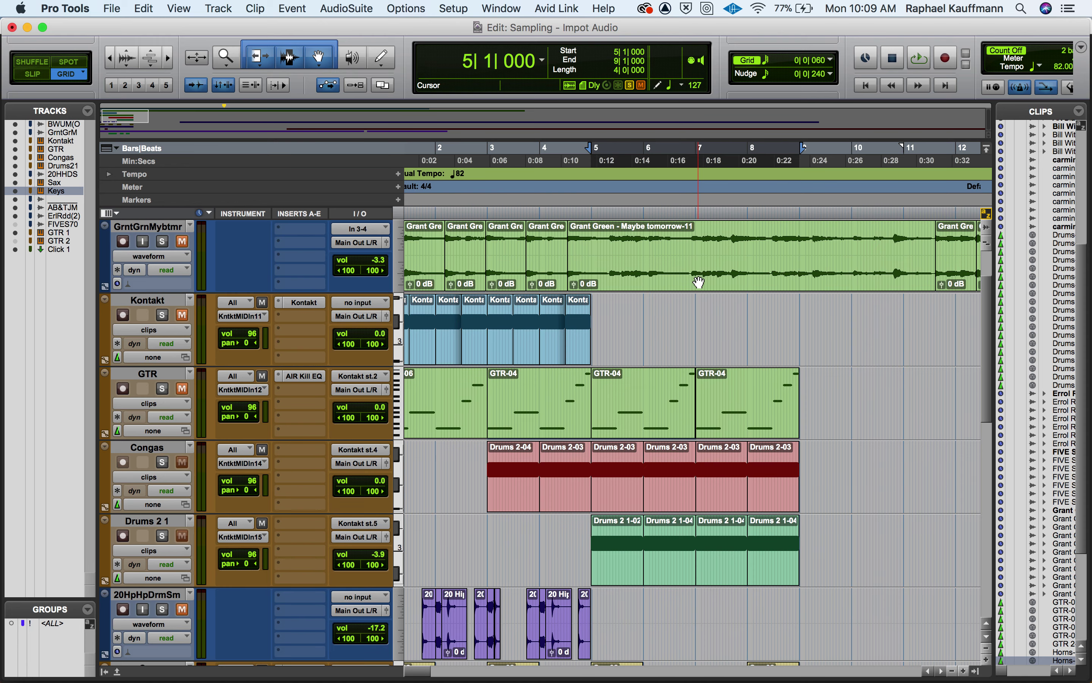
{"action": "left_click", "coordinate": [302, 303]}
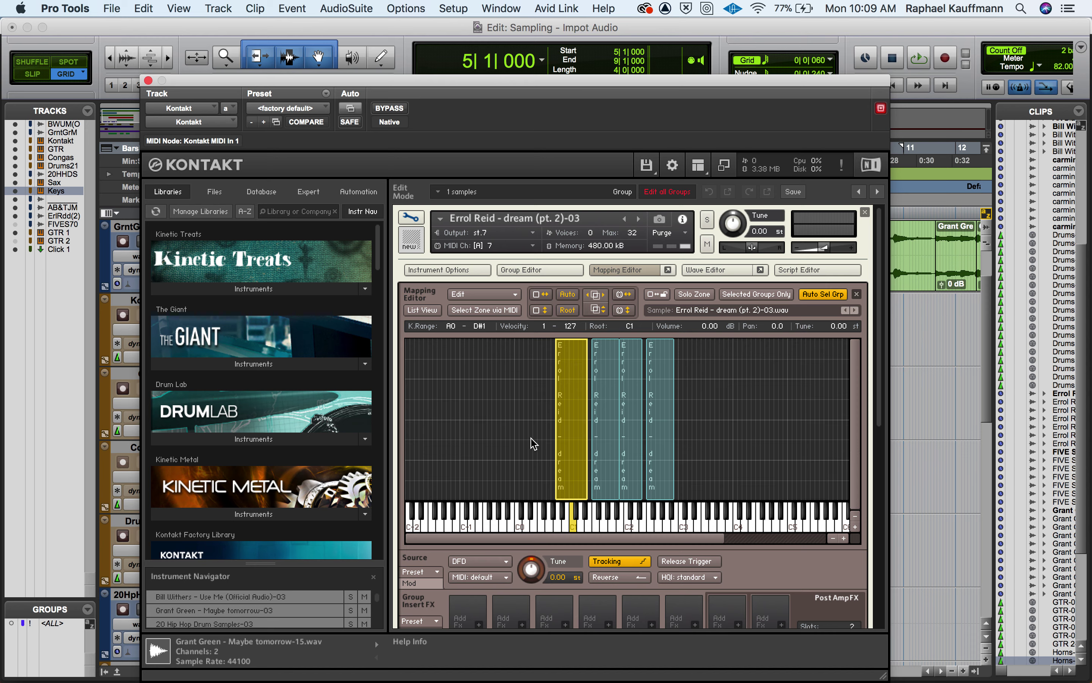
- Examine the source, insert effect and amplifier settings below the sample mapping, and audition the sample at C2
{"action": "scroll", "coordinate": [534, 444], "scroll_direction": "down", "scroll_amount": 5}
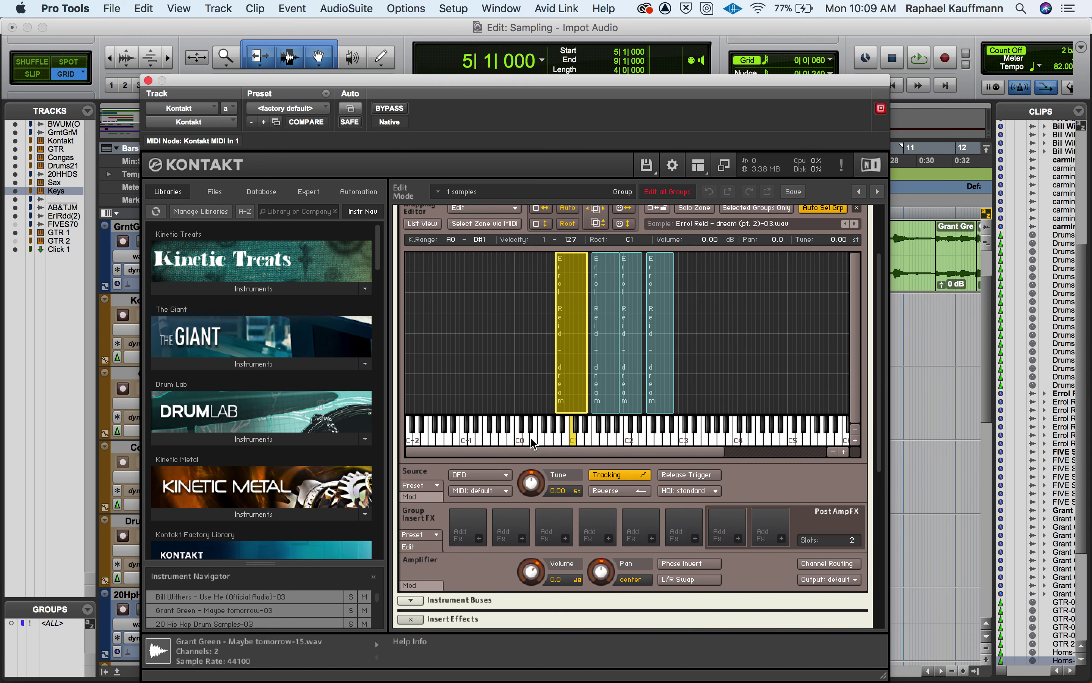
{"action": "scroll", "coordinate": [534, 444], "scroll_direction": "up", "scroll_amount": 3}
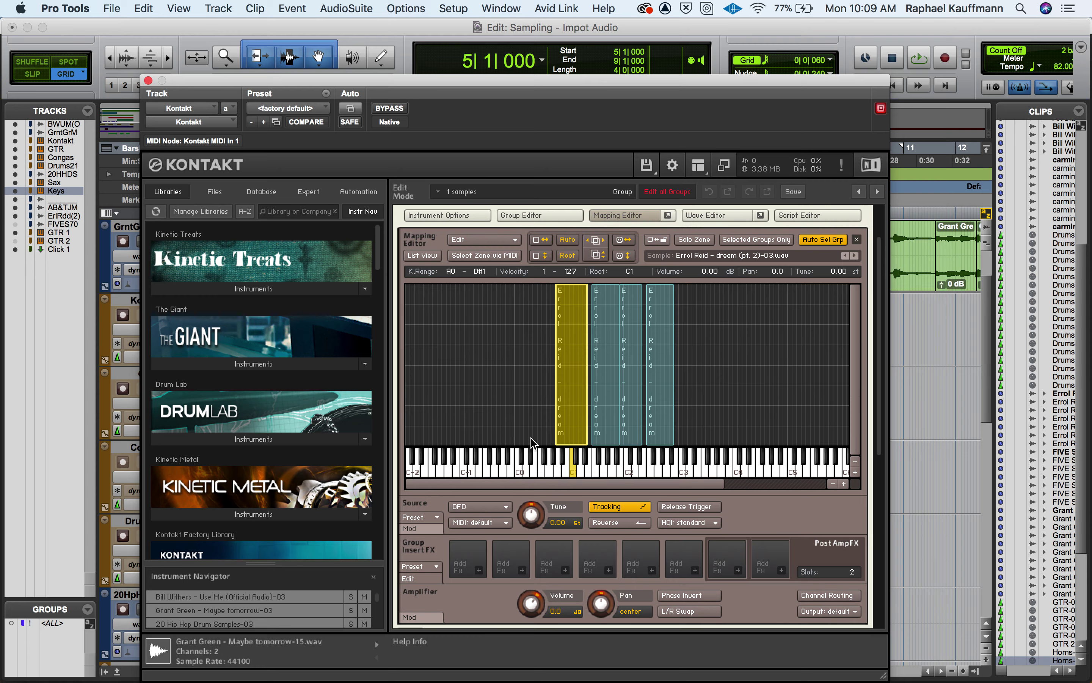
{"action": "scroll", "coordinate": [534, 444], "scroll_direction": "down", "scroll_amount": 5}
{"action": "scroll", "coordinate": [532, 442], "scroll_direction": "up", "scroll_amount": 7}
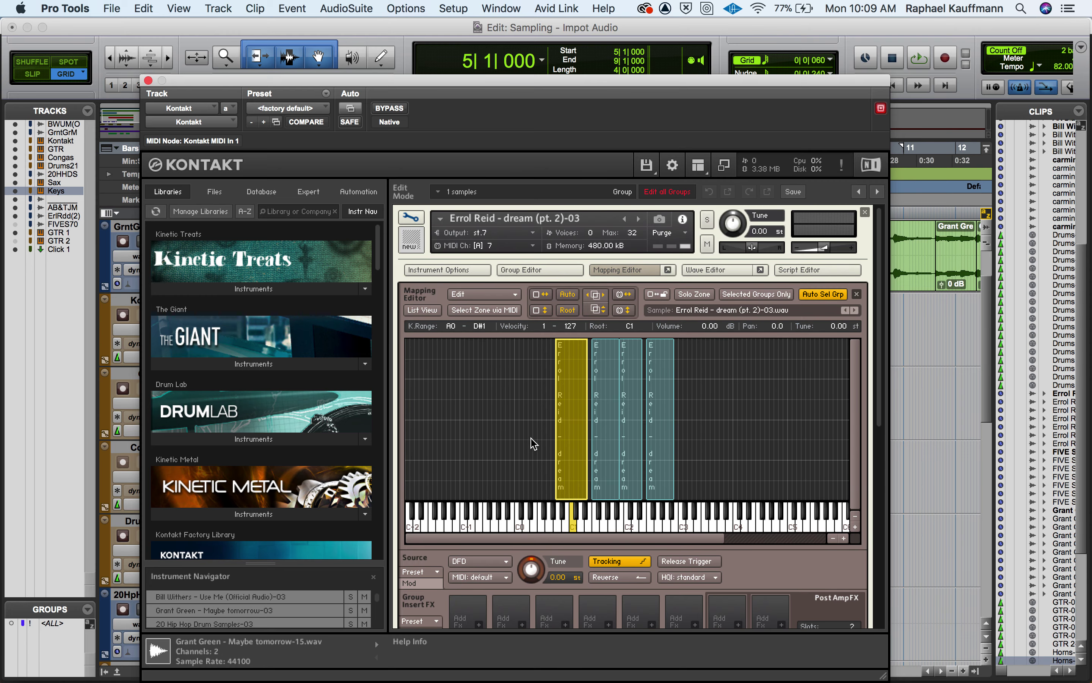
{"action": "scroll", "coordinate": [534, 444], "scroll_direction": "down", "scroll_amount": 9}
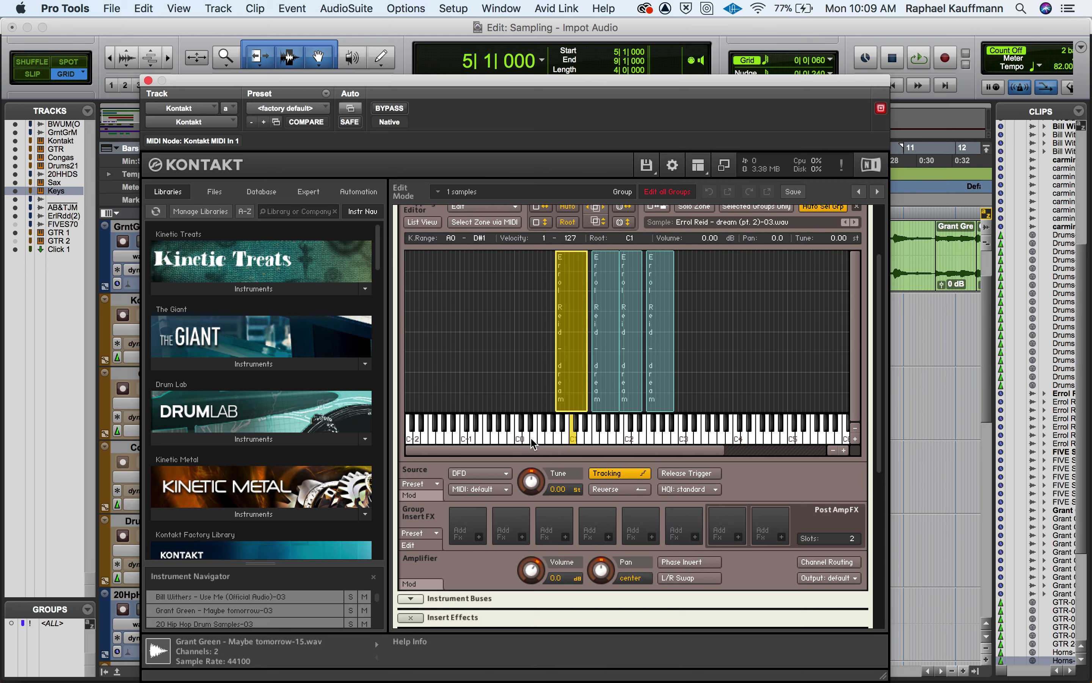
{"action": "scroll", "coordinate": [534, 444], "scroll_direction": "down", "scroll_amount": 1}
{"action": "left_click", "coordinate": [627, 353]}
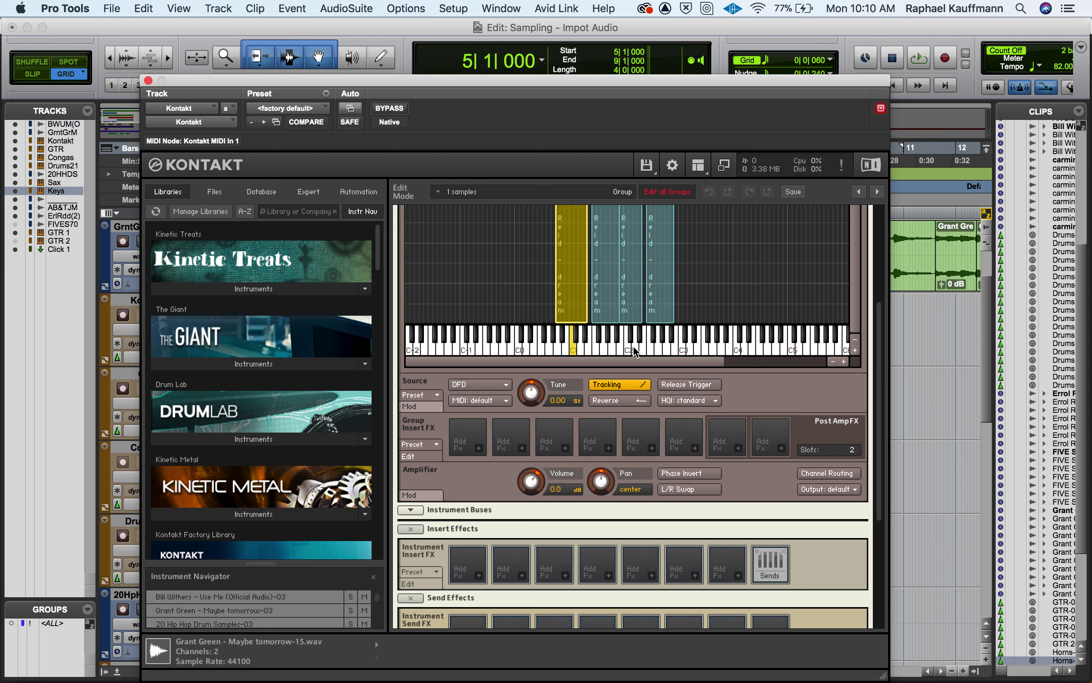
{"action": "left_click", "coordinate": [479, 384]}
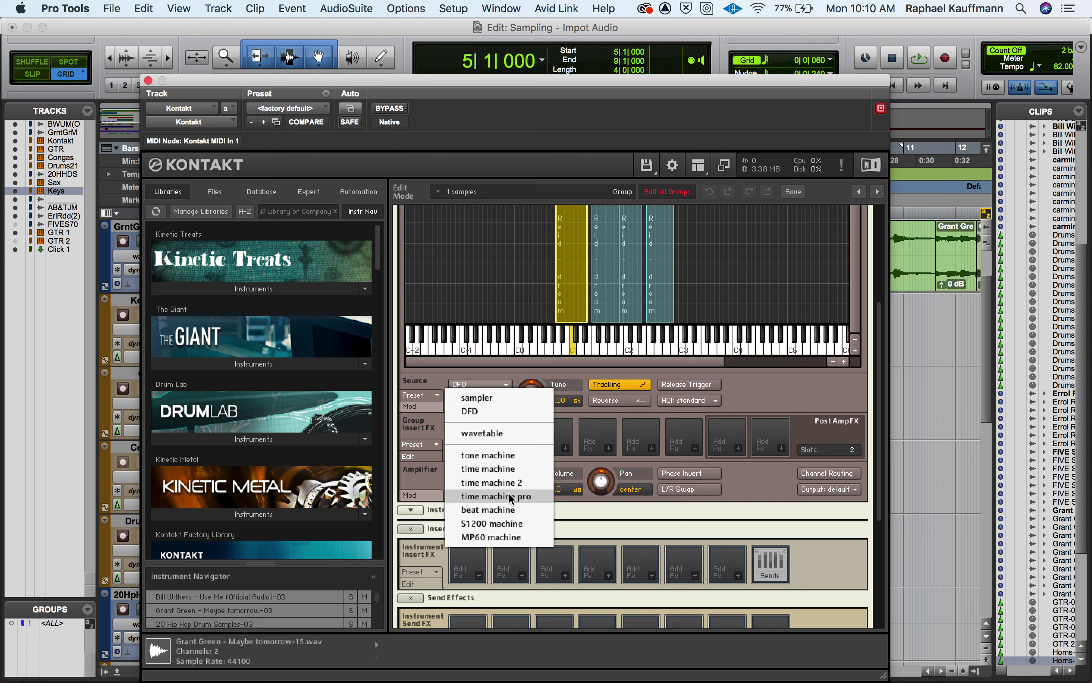
{"action": "left_click", "coordinate": [510, 497]}
{"action": "left_click", "coordinate": [480, 384]}
{"action": "left_click", "coordinate": [470, 411]}
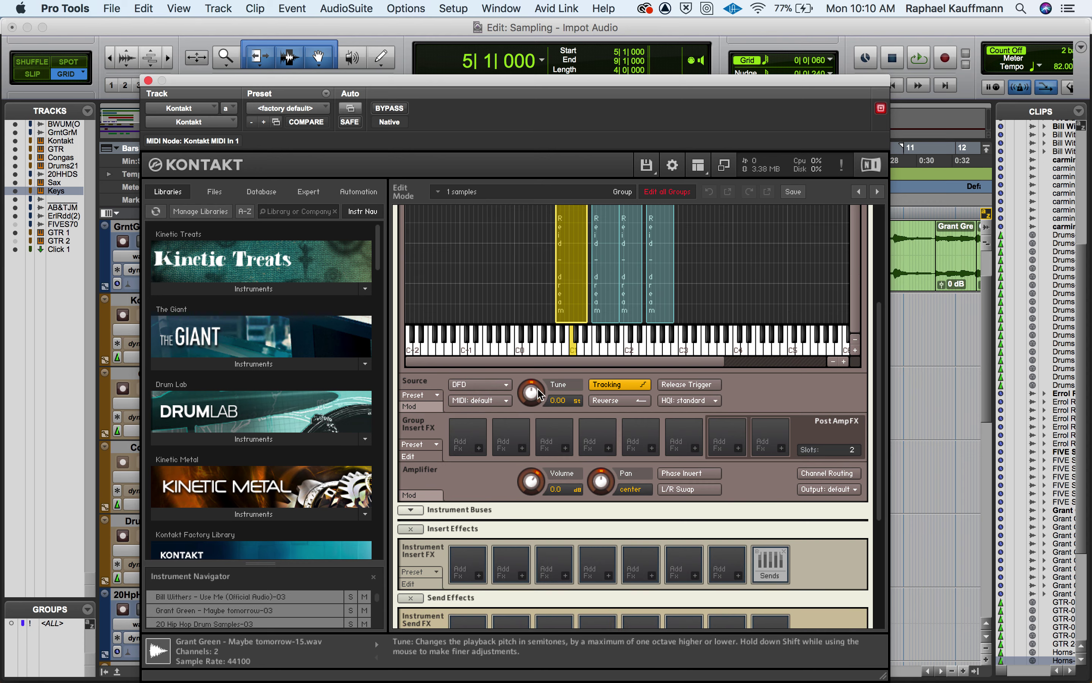
- Switch the source playback mode to time machine pro and play back the selected Horns-03 clip
{"action": "left_click", "coordinate": [486, 387]}
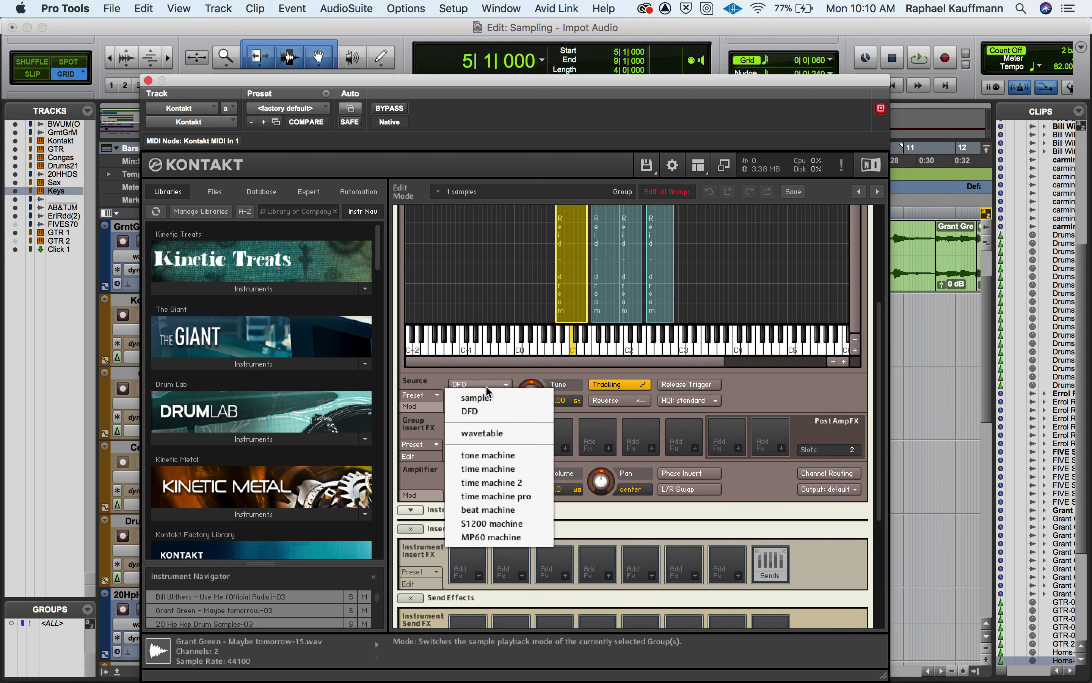
{"action": "left_click", "coordinate": [507, 497]}
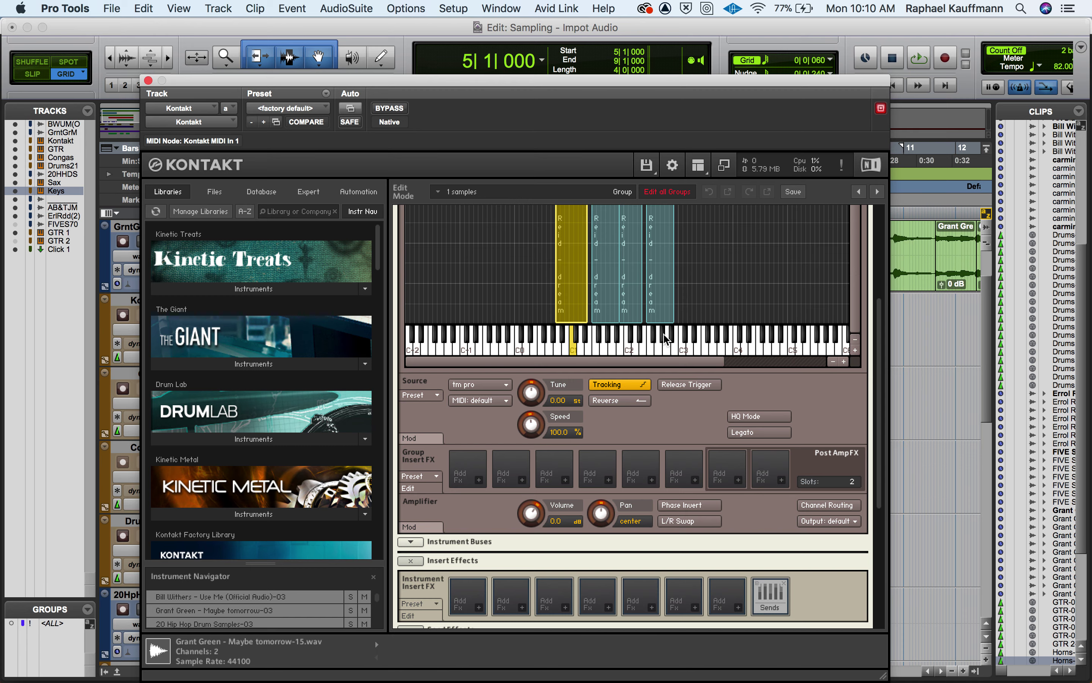
{"action": "left_click_drag", "start_coordinate": [777, 83], "coordinate": [288, 235]}
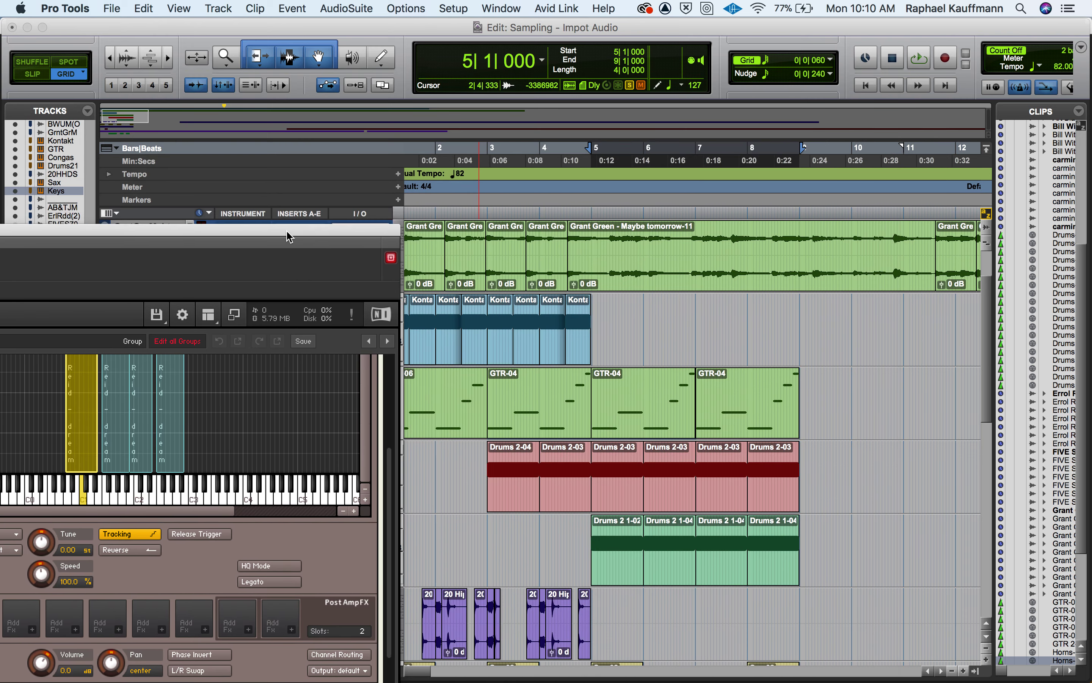
{"action": "scroll", "coordinate": [606, 465], "scroll_direction": "down", "scroll_amount": 8}
{"action": "scroll", "coordinate": [606, 465], "scroll_direction": "up", "scroll_amount": 2}
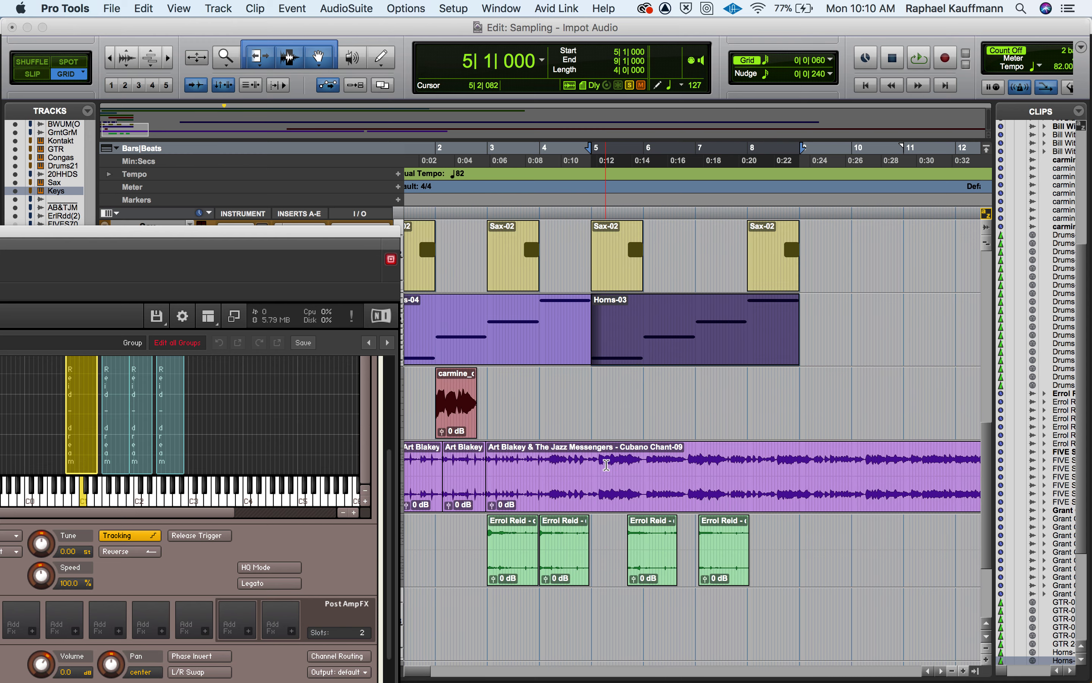
{"action": "key", "text": "space"}
{"action": "left_click_drag", "start_coordinate": [349, 231], "coordinate": [836, 95]}
{"action": "key", "text": "space"}
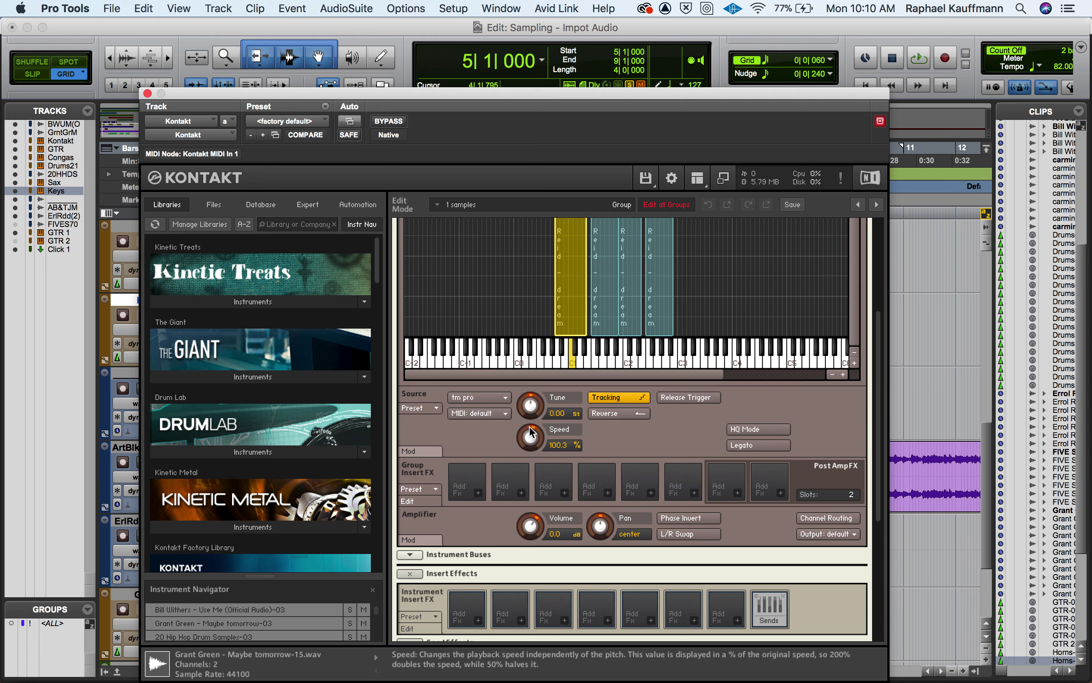
- Set the source playback speed to 105.4 % and listen to the Horns-03 clip
{"action": "left_click_drag", "start_coordinate": [533, 431], "coordinate": [534, 415]}
{"action": "key", "text": "space"}
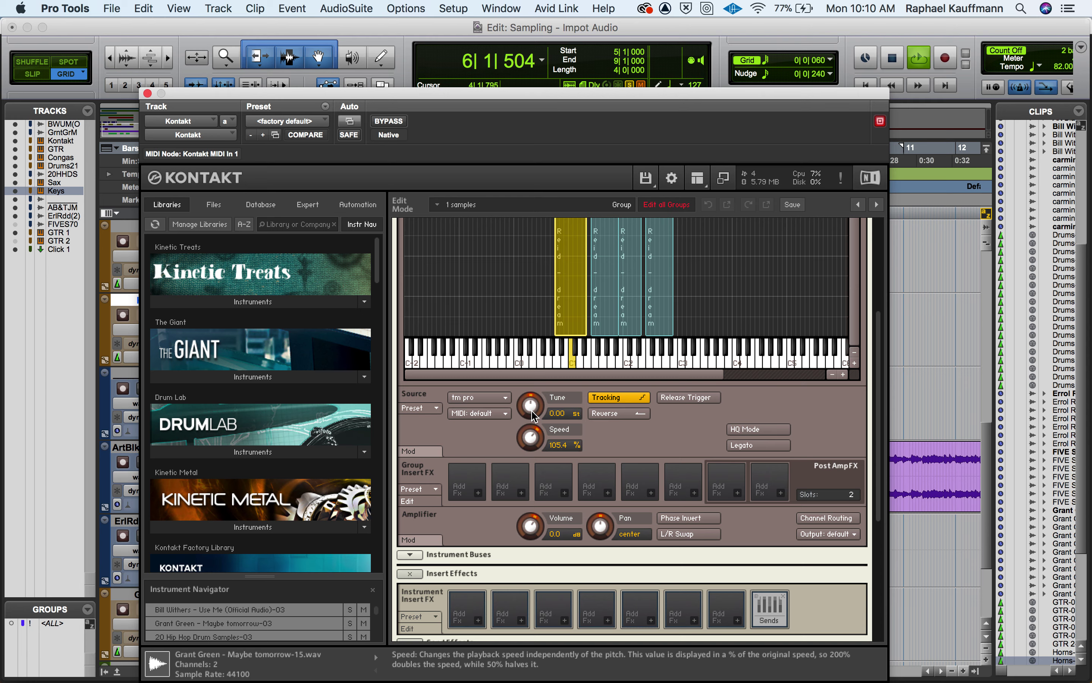
{"action": "key", "text": "space"}
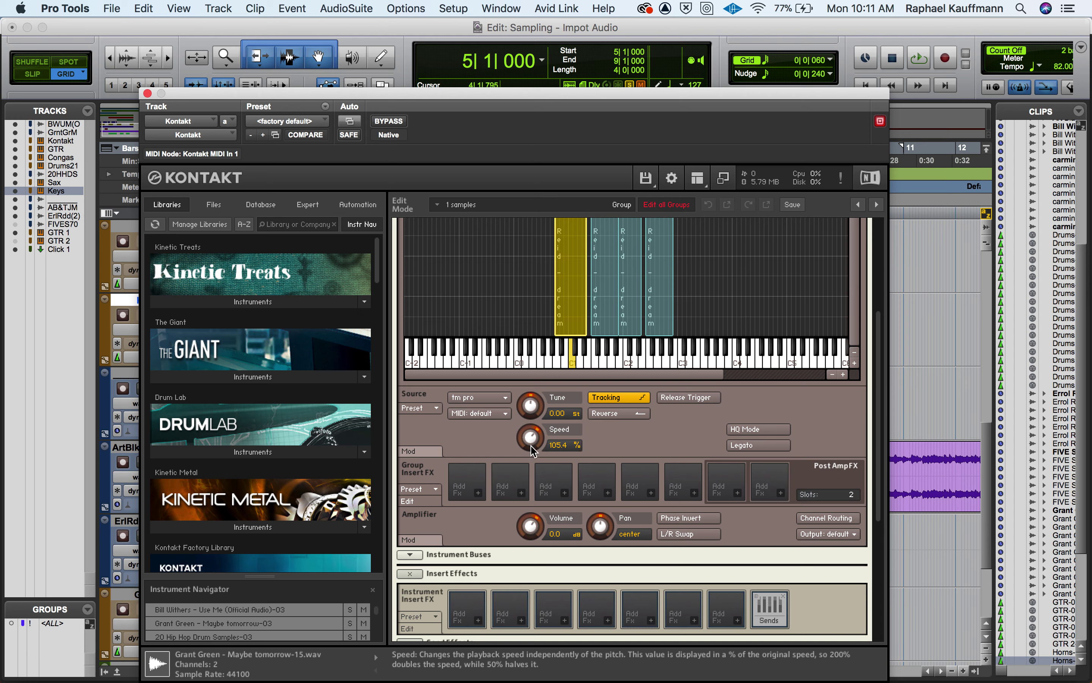
- Lower the source playback speed to 95.1 % and play back the Horns-03 clip
{"action": "left_click_drag", "start_coordinate": [530, 440], "coordinate": [522, 486]}
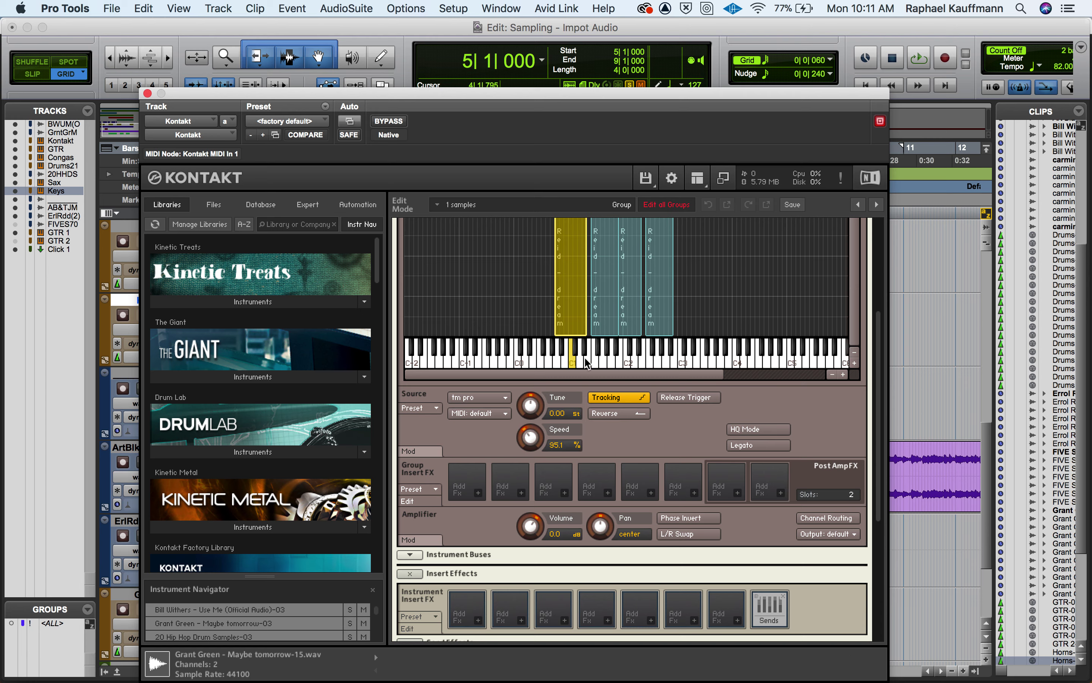
{"action": "key", "text": "space"}
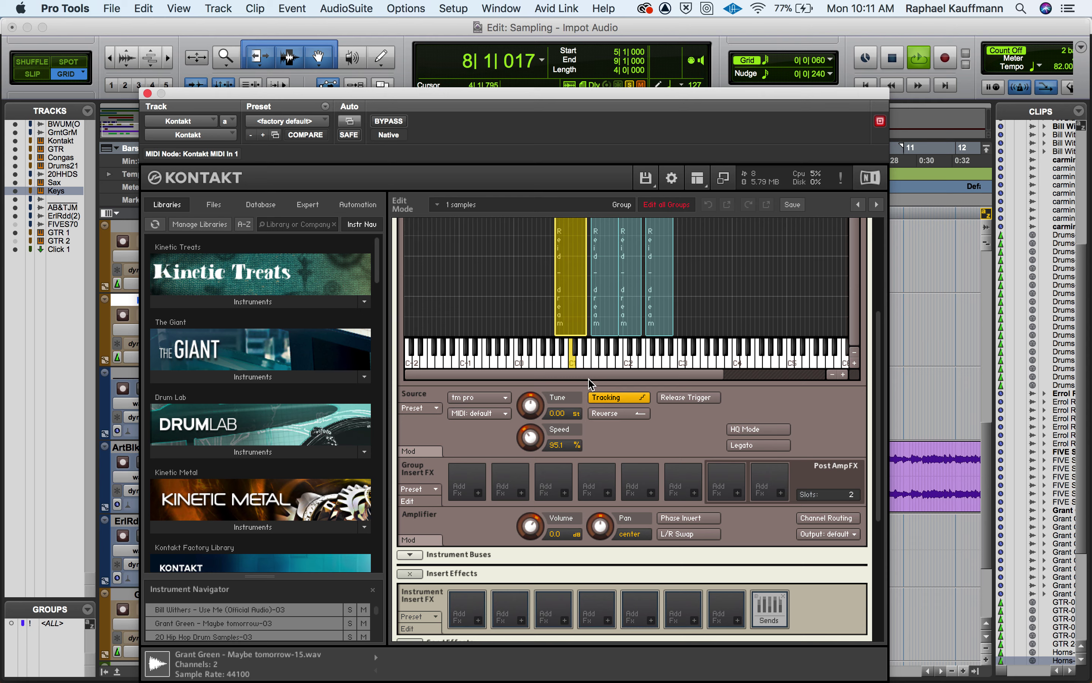
{"action": "key", "text": "space"}
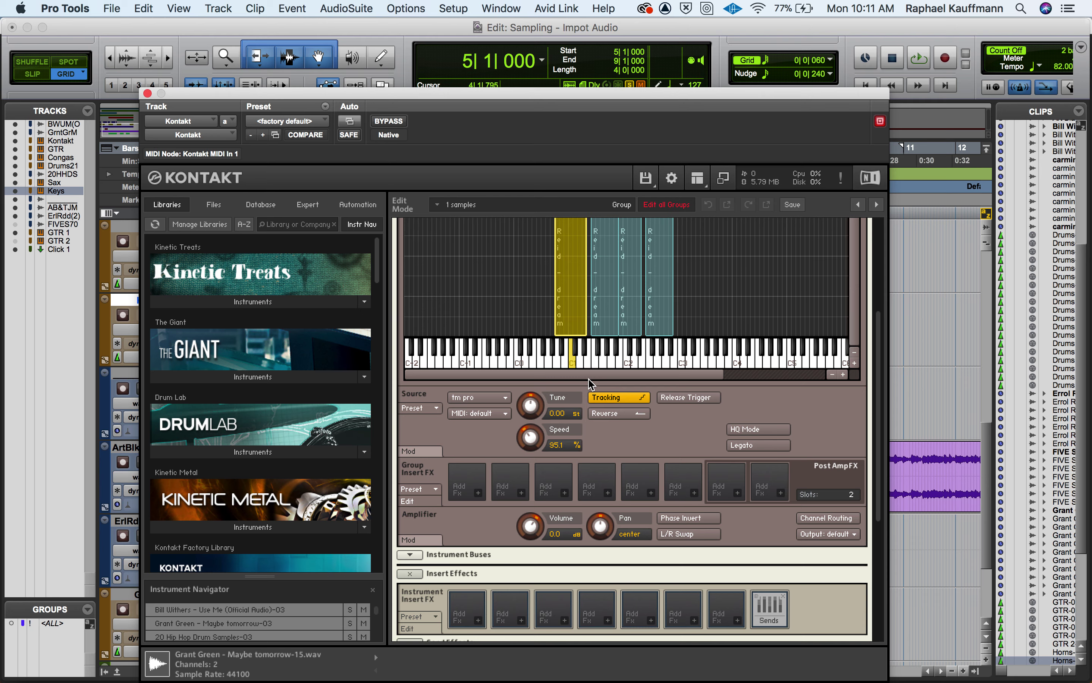